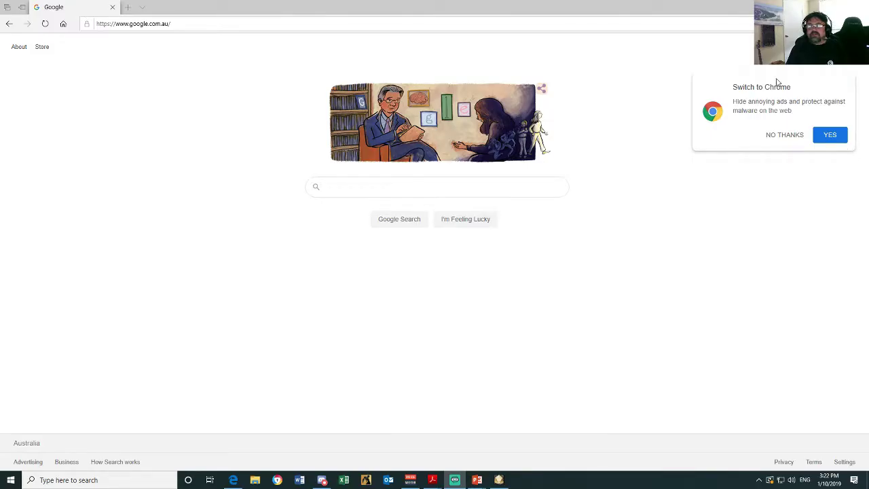
# Search Google for 'fantasy grounds'.
pyautogui.click(329, 187)
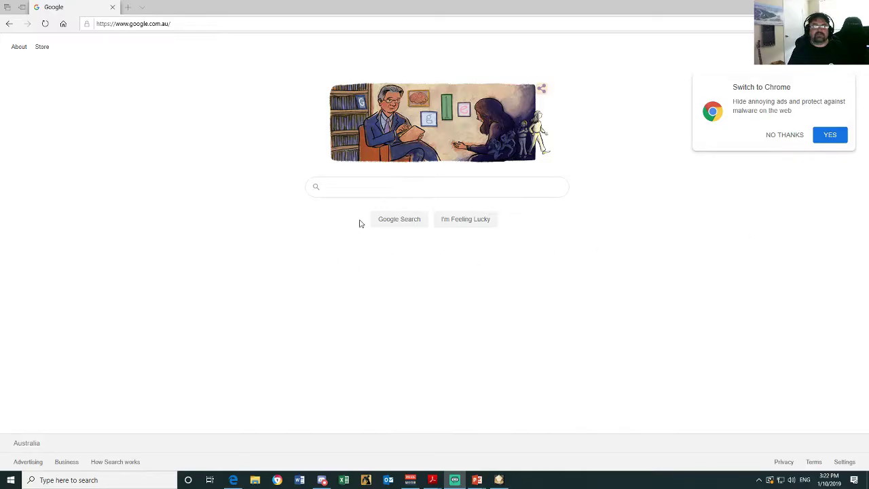
pyautogui.click(331, 189)
pyautogui.write('fantasy grounds')
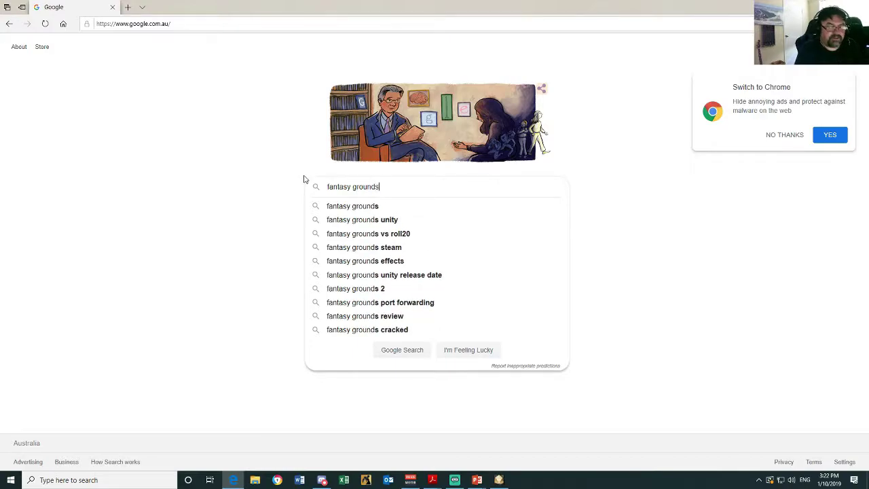
pyautogui.press('Return')
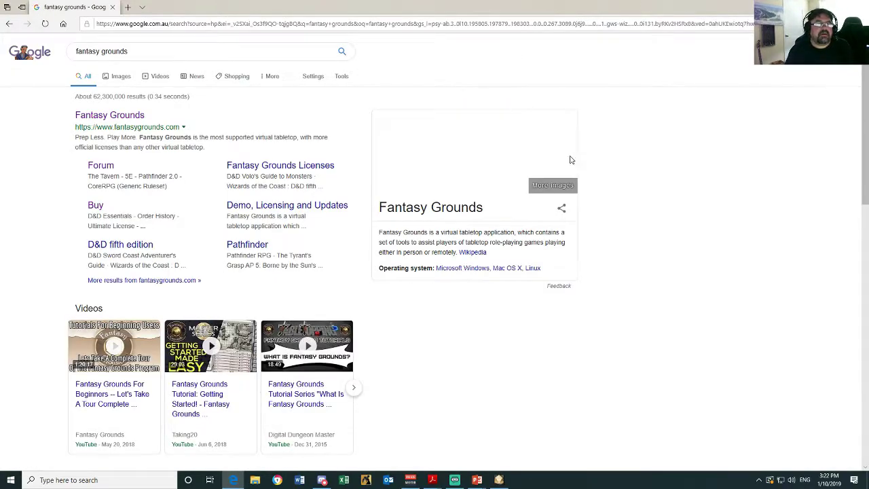
# Open the official fantasygrounds.com result and go to its Forums index.
pyautogui.click(108, 118)
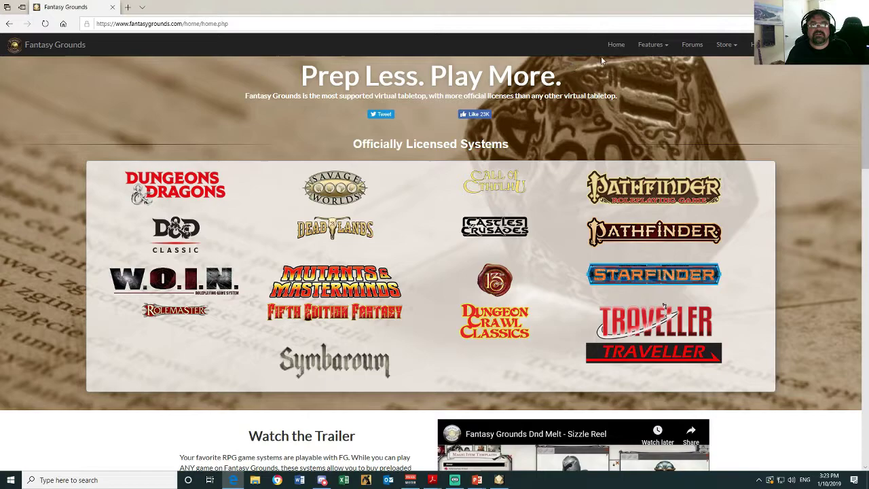
pyautogui.click(691, 45)
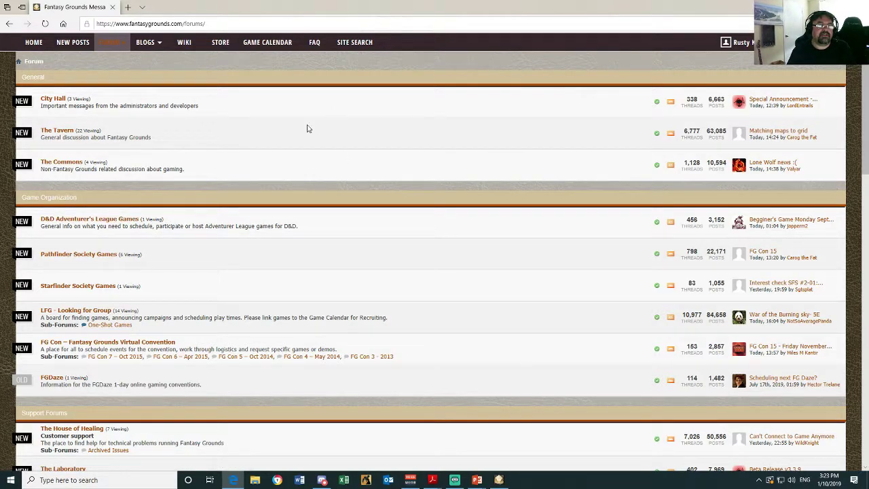
# Browse the store's $39 and $149 license offers, then show the Help download options.
pyautogui.click(222, 48)
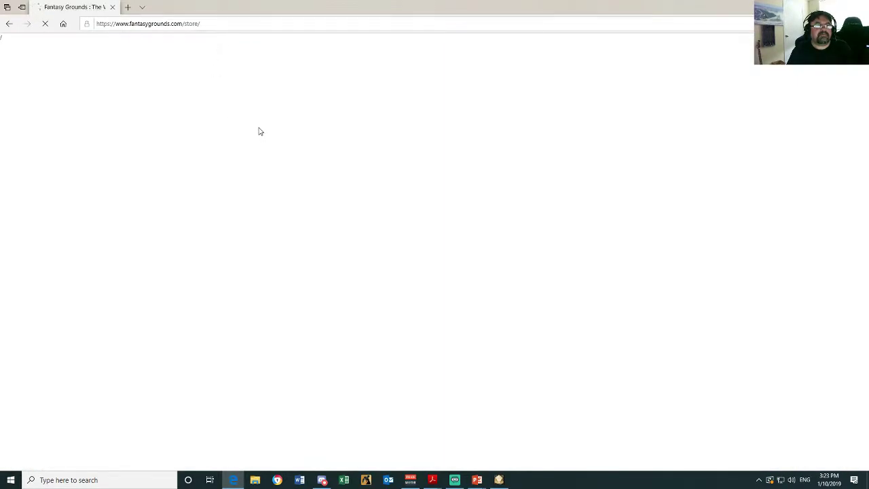
pyautogui.scroll(-6, 495, 248)
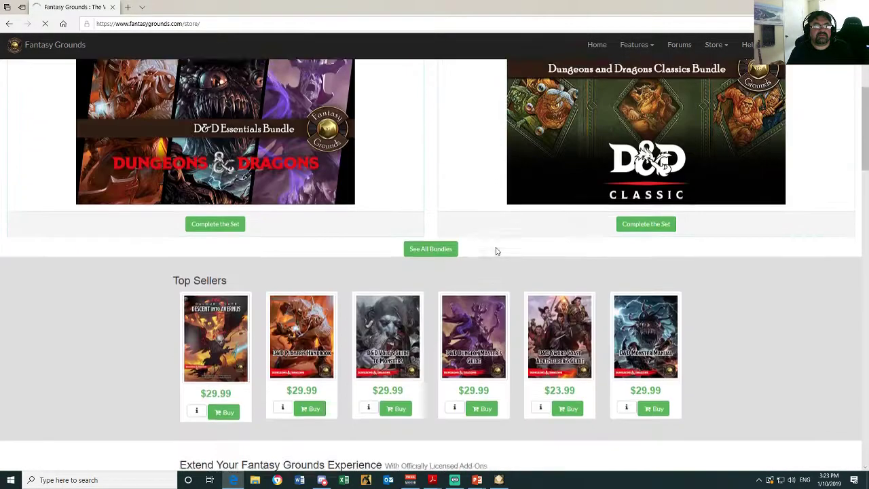
pyautogui.scroll(-6, 495, 251)
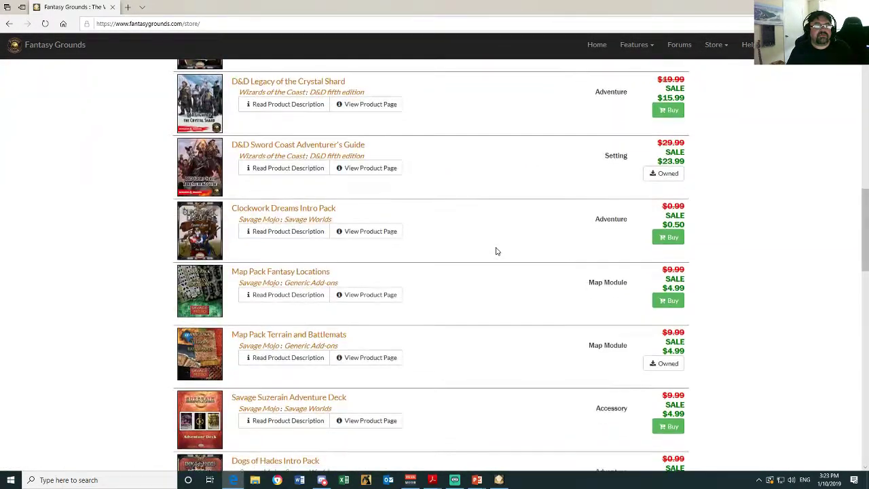
pyautogui.scroll(4, 495, 251)
pyautogui.scroll(5, 495, 251)
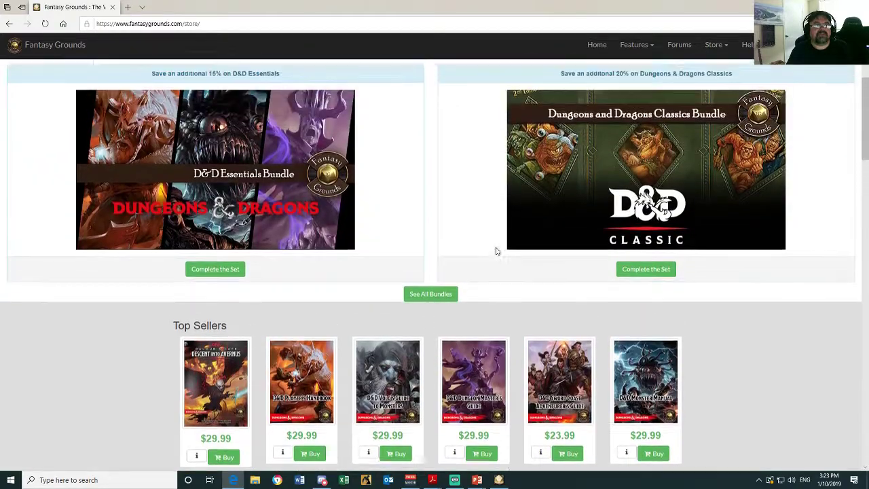
pyautogui.scroll(2, 495, 251)
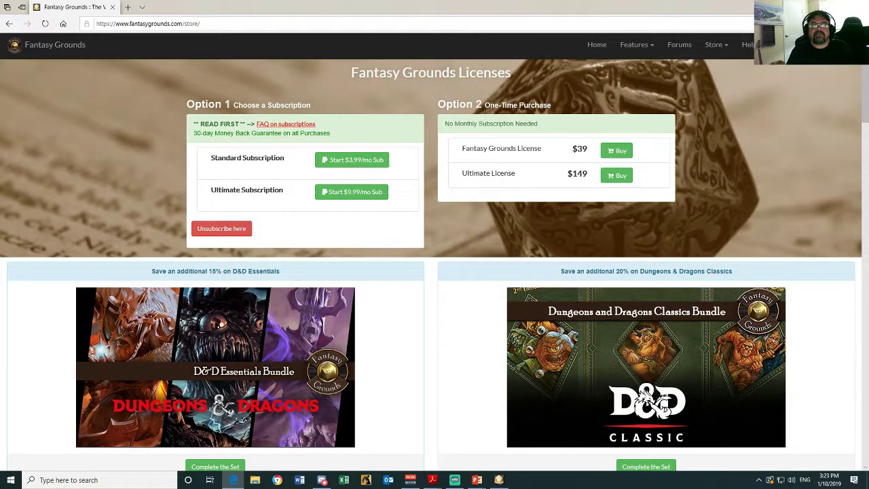
pyautogui.click(748, 44)
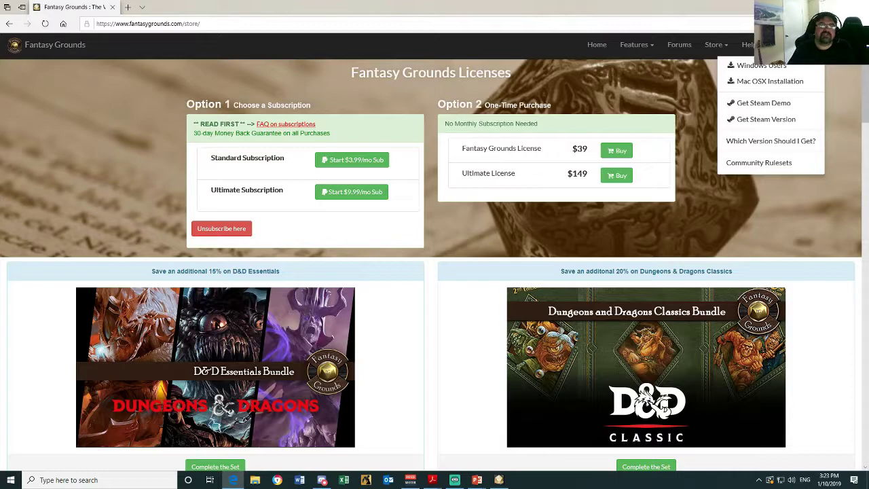
# Return home and review the Demo, Standard ($3.99) and Ultimate ($9.99) license cards.
pyautogui.click(594, 44)
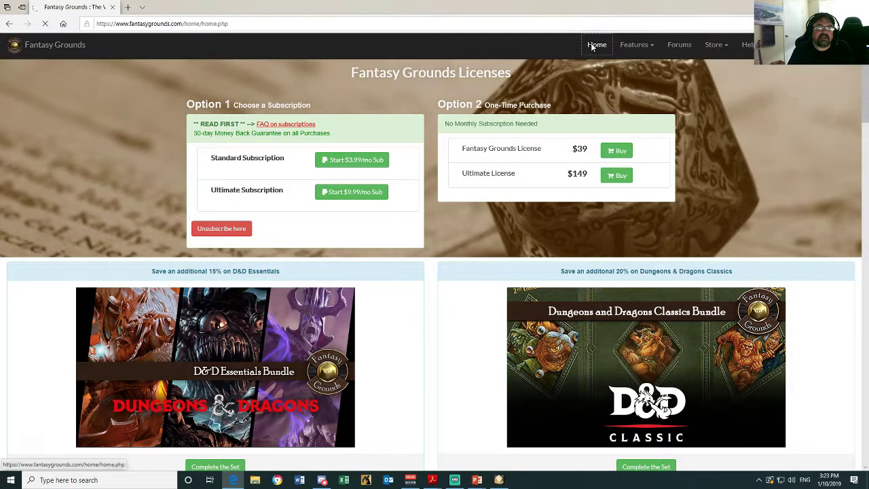
pyautogui.scroll(-8, 434, 145)
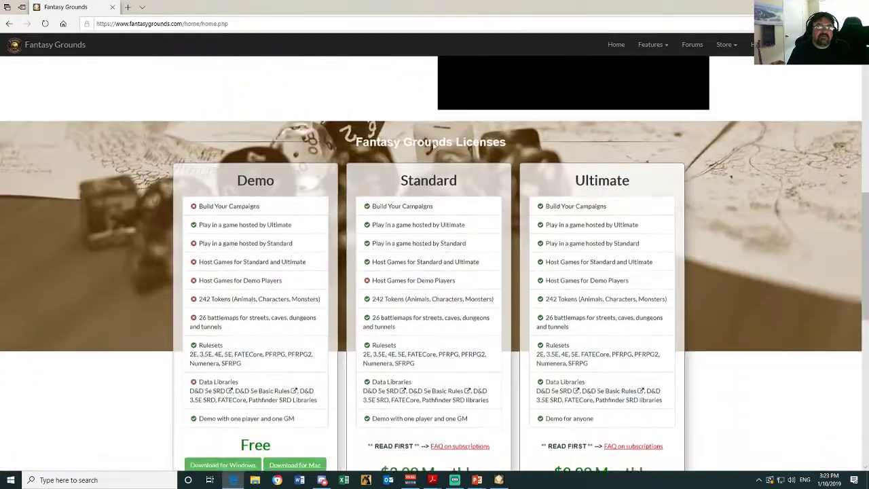
pyautogui.scroll(-3, 434, 146)
pyautogui.scroll(3, 421, 122)
pyautogui.scroll(-2, 401, 82)
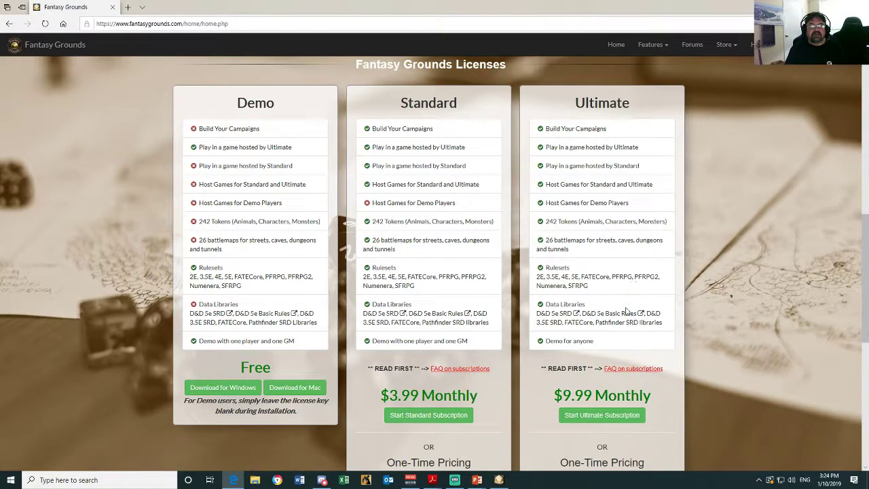
pyautogui.scroll(-2, 620, 322)
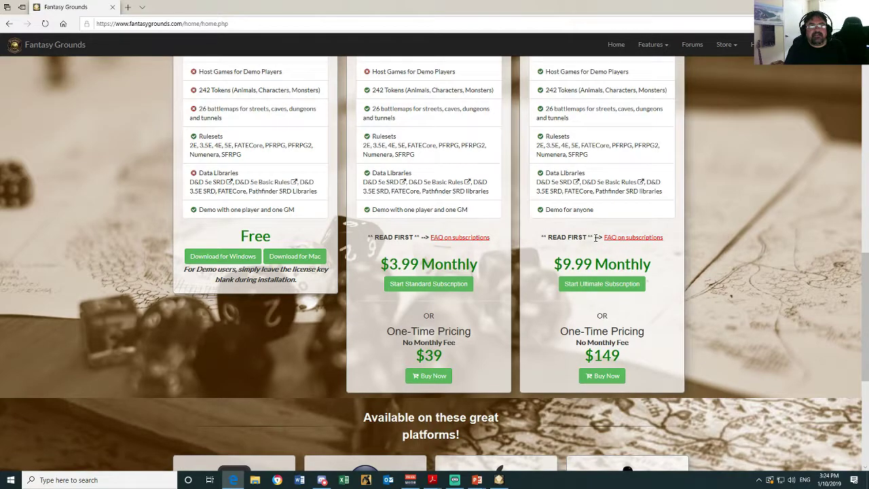
pyautogui.scroll(2, 604, 224)
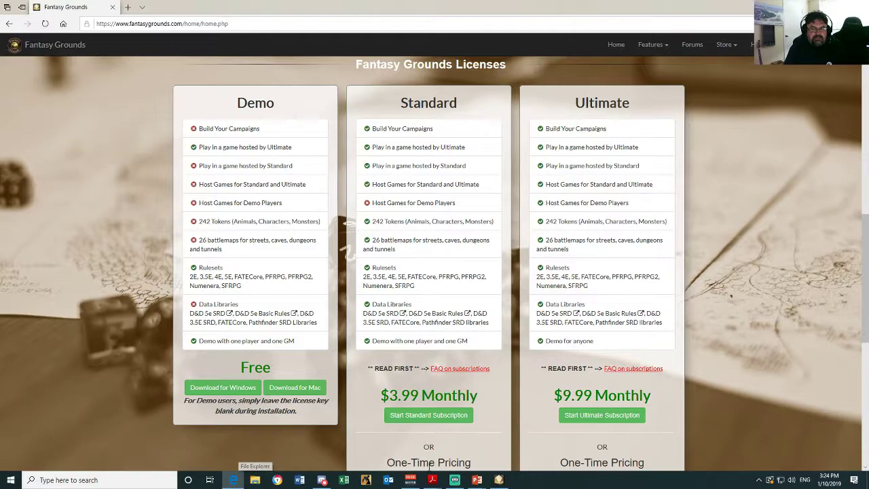
pyautogui.click(500, 480)
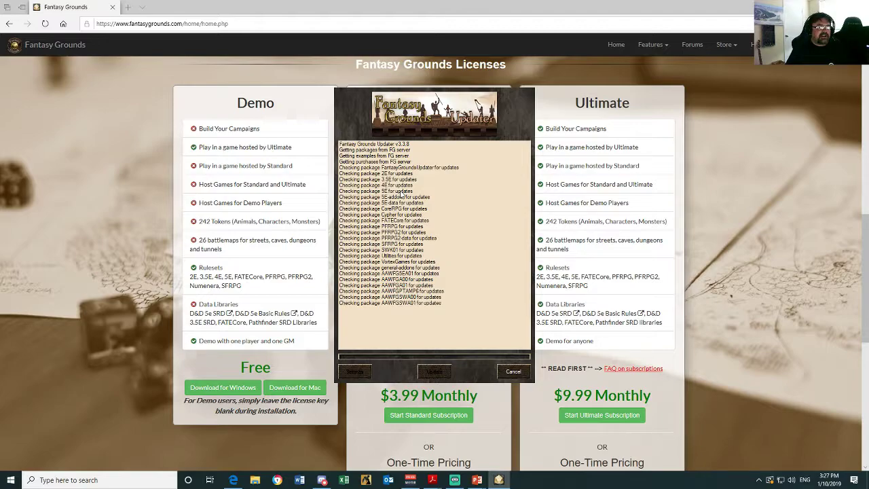
# Cancel the finished update check to close the updater.
pyautogui.click(513, 371)
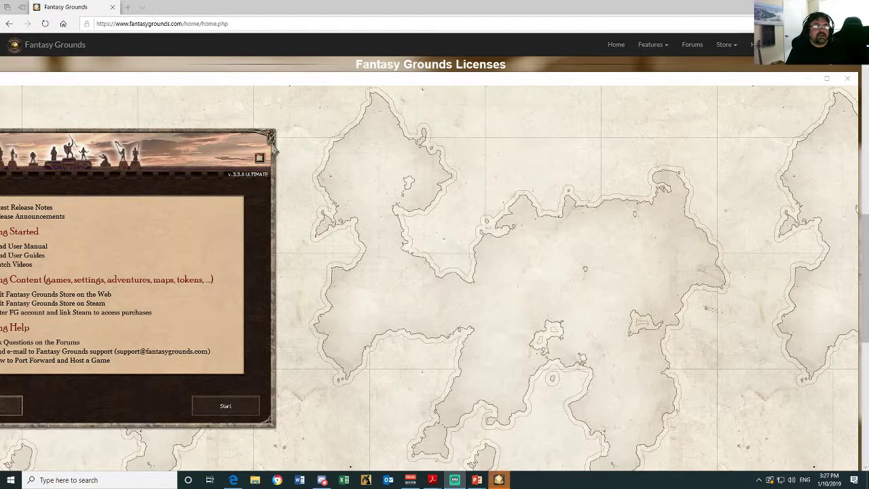
# Maximise the Fantasy Grounds window, shift it left and bring it to the front.
pyautogui.doubleClick(241, 79)
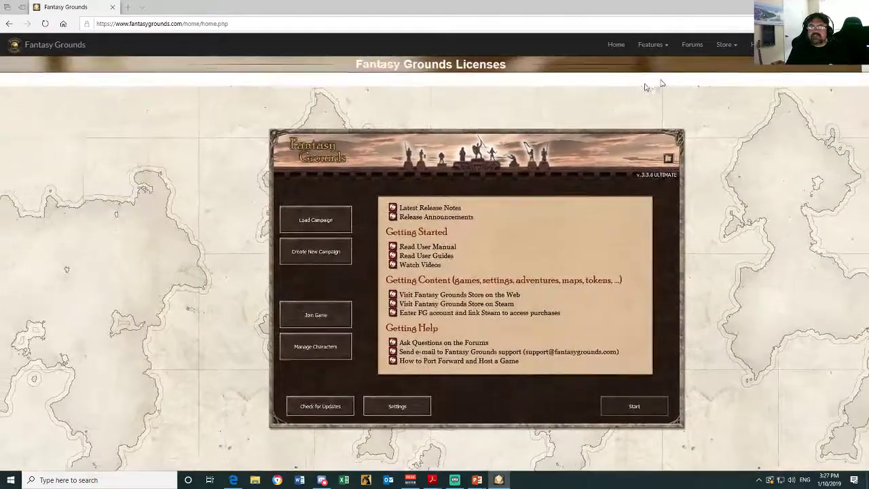
pyautogui.moveTo(646, 86); pyautogui.dragTo(504, 86)
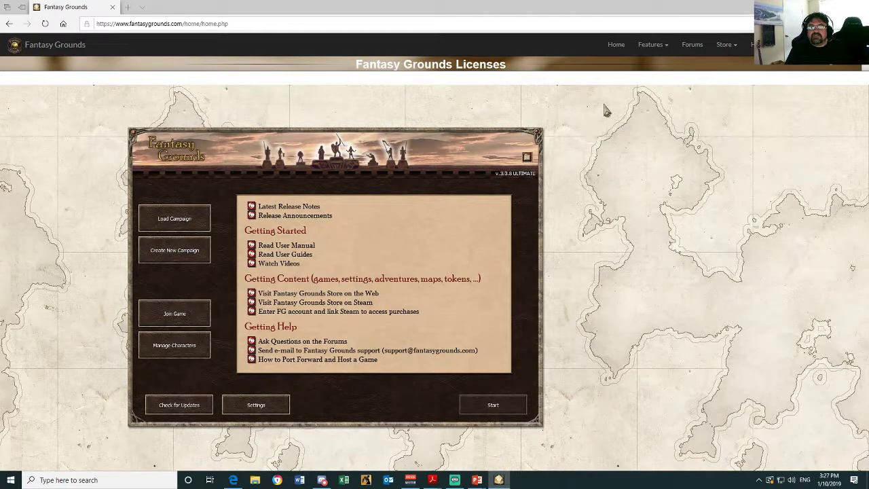
pyautogui.click(856, 7)
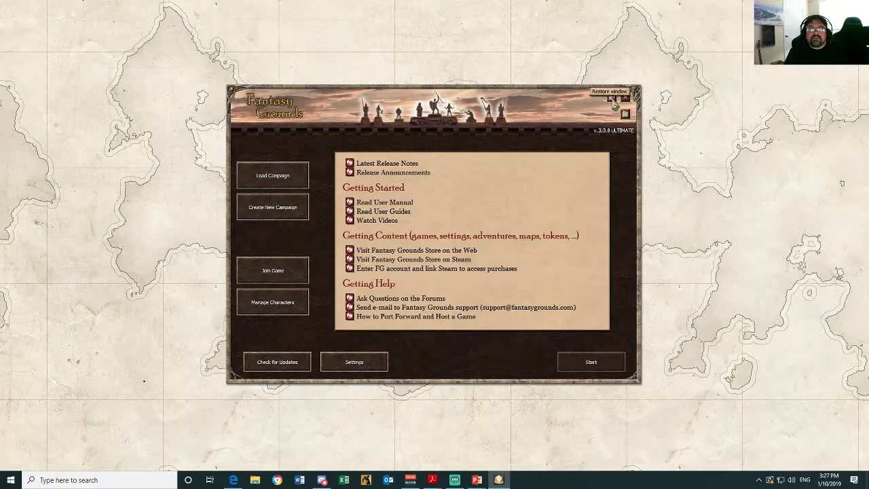
# Restore the launcher to a normal-sized window and move it up and left.
pyautogui.click(614, 100)
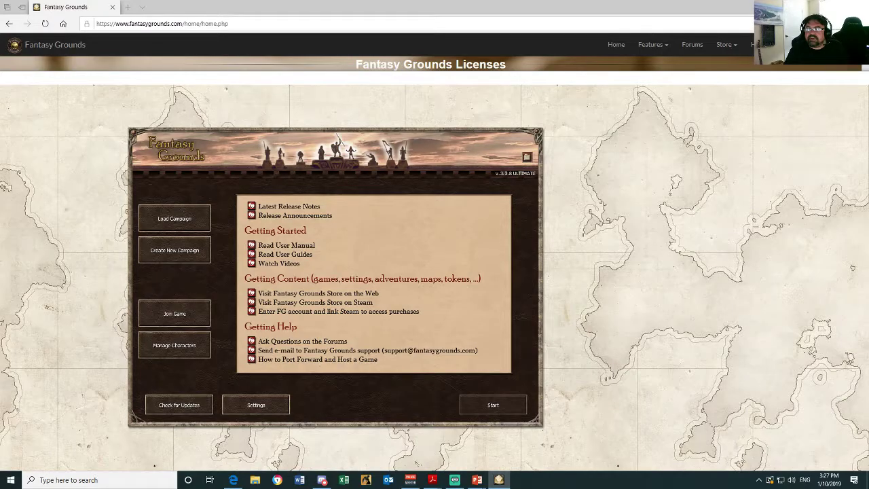
pyautogui.moveTo(678, 77); pyautogui.dragTo(456, 77)
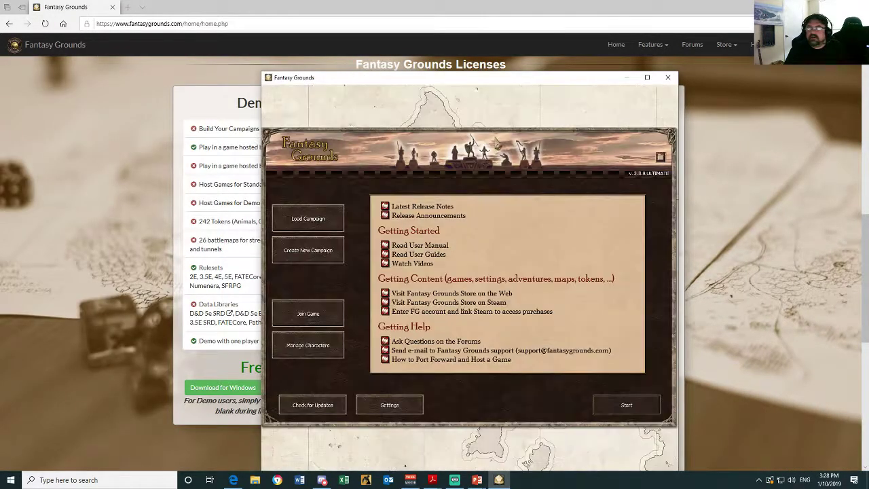
pyautogui.moveTo(570, 80); pyautogui.dragTo(496, 57)
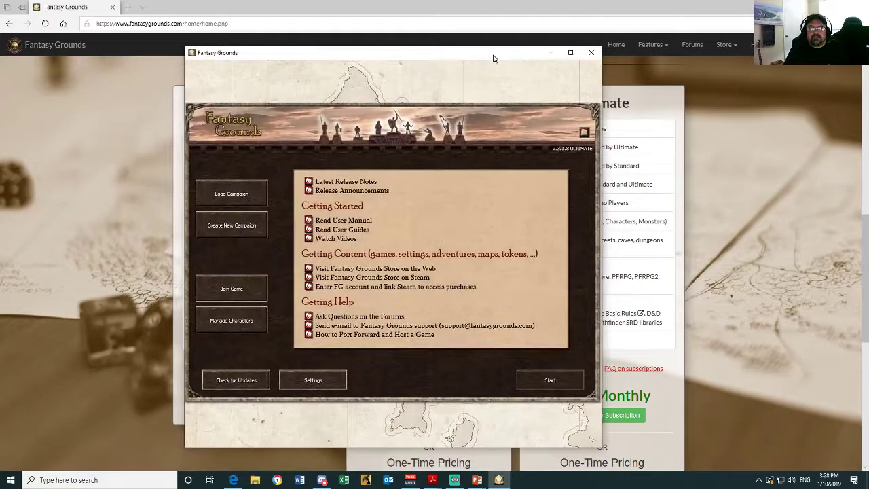
# Stretch the window out to both screen edges and lower it below the site header.
pyautogui.moveTo(602, 82); pyautogui.dragTo(794, 88)
pyautogui.moveTo(185, 89); pyautogui.dragTo(88, 87)
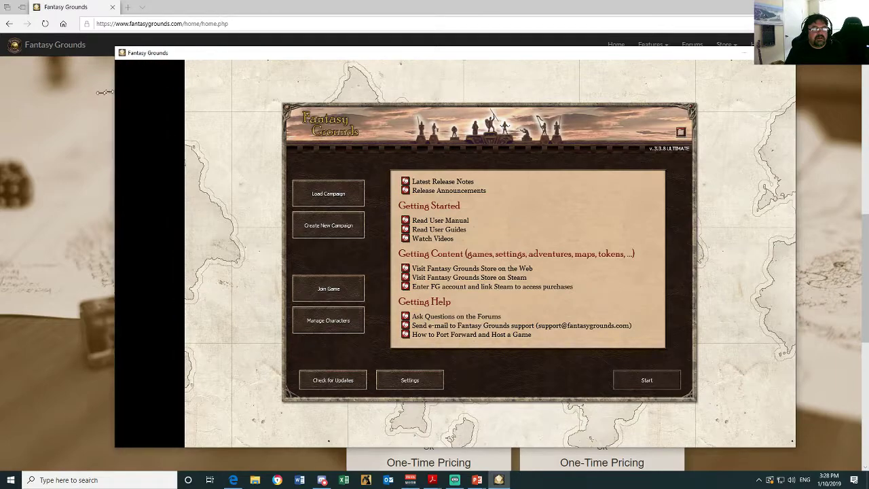
pyautogui.moveTo(796, 83); pyautogui.dragTo(867, 83)
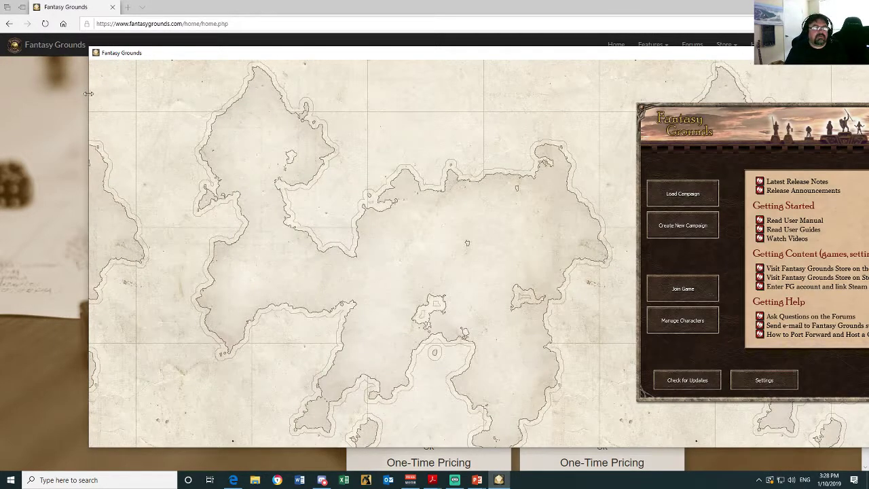
pyautogui.moveTo(89, 95); pyautogui.dragTo(0, 95)
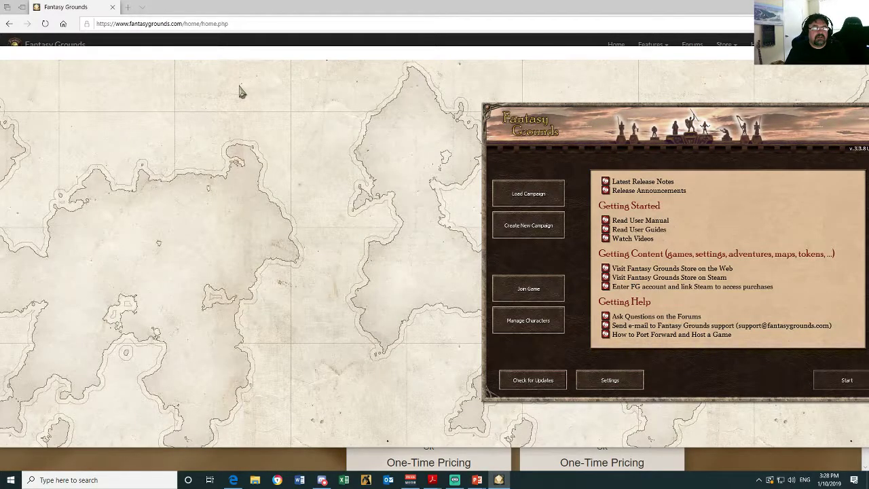
pyautogui.moveTo(249, 54); pyautogui.dragTo(12, 84)
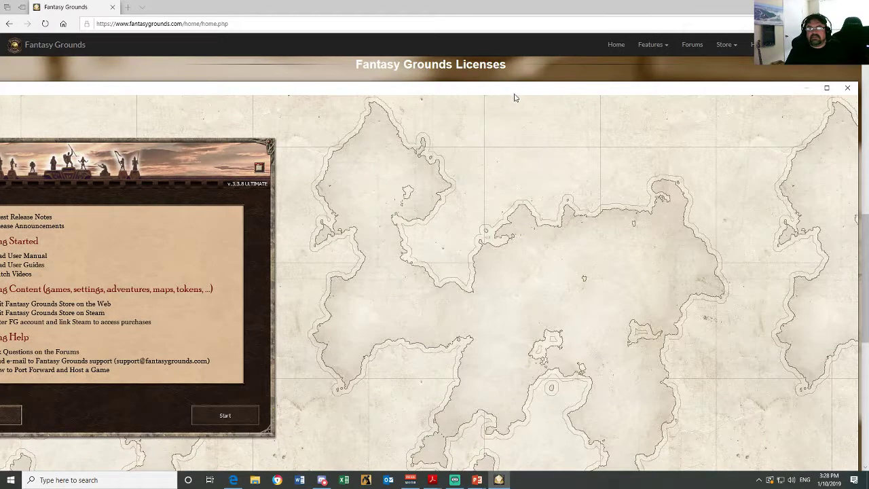
pyautogui.moveTo(528, 91)
pyautogui.mouseDown()
pyautogui.moveTo(525, 68)
pyautogui.moveTo(534, 80)
pyautogui.mouseUp()
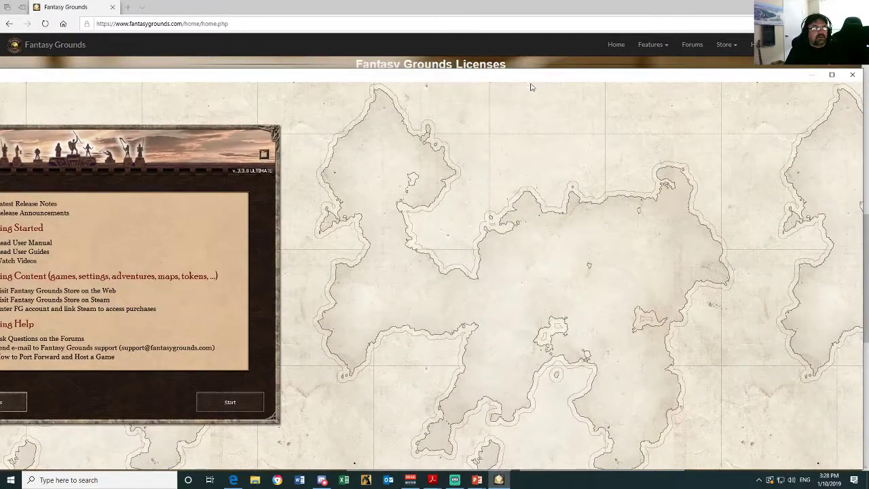